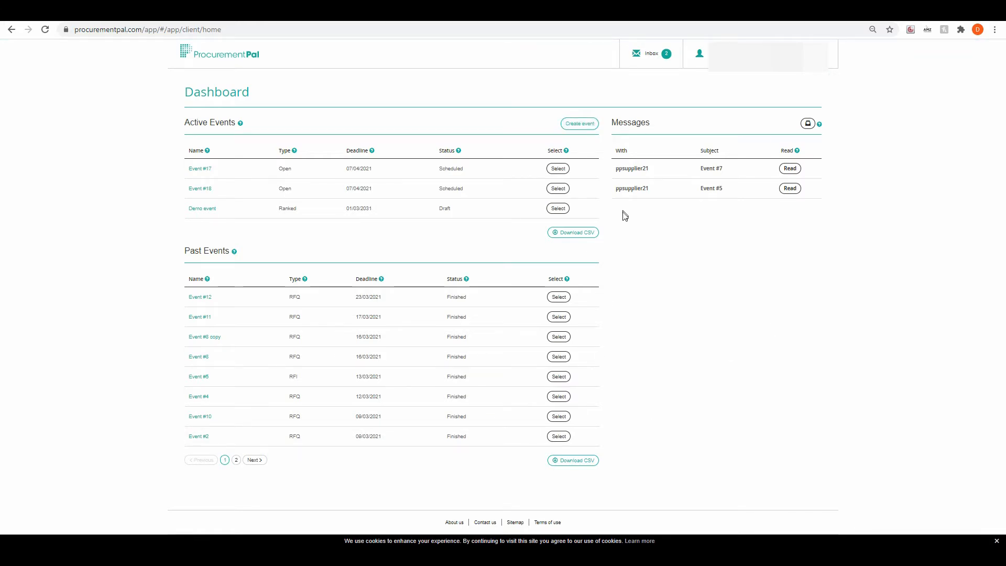
Create a new event and set its event type to Open auction.
click(575, 130)
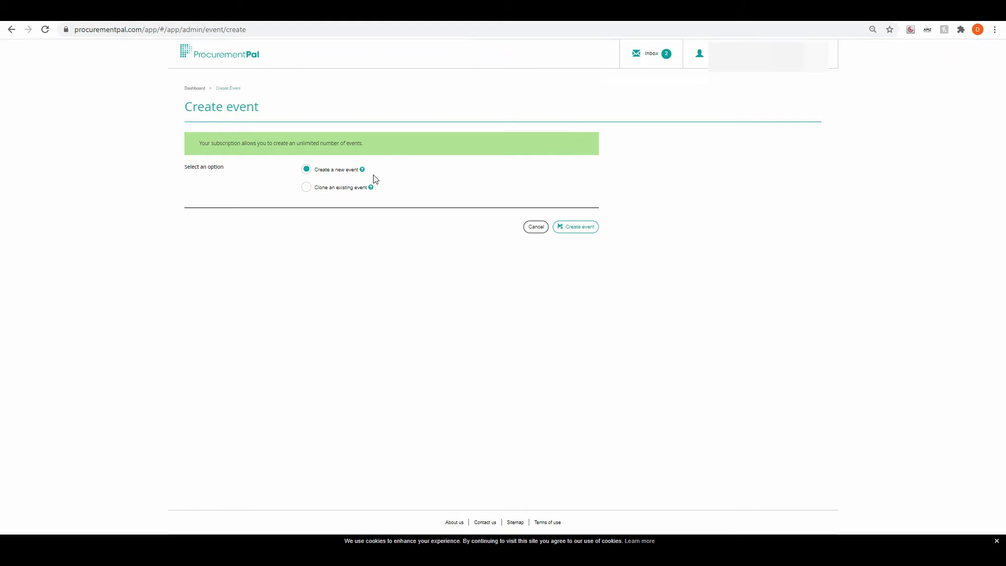
click(564, 227)
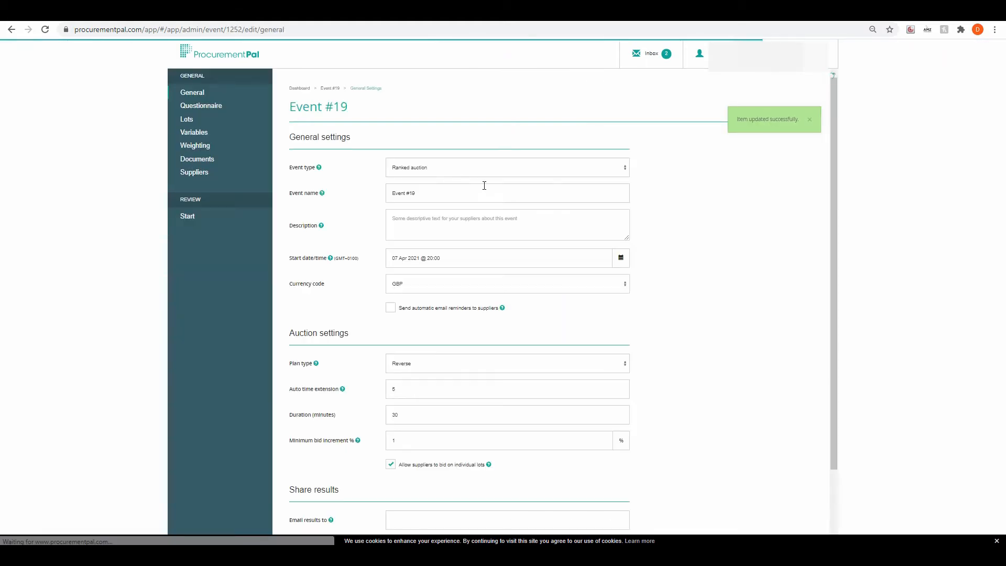
click(408, 167)
click(410, 209)
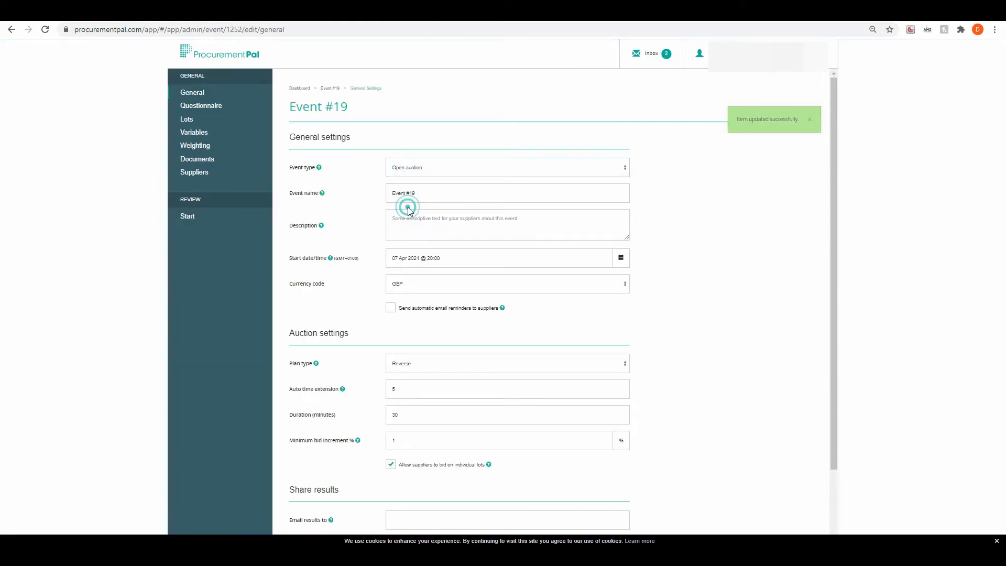
Enable automatic email reminders to suppliers in the general settings and disable the event's questionnaire, saving both.
click(419, 195)
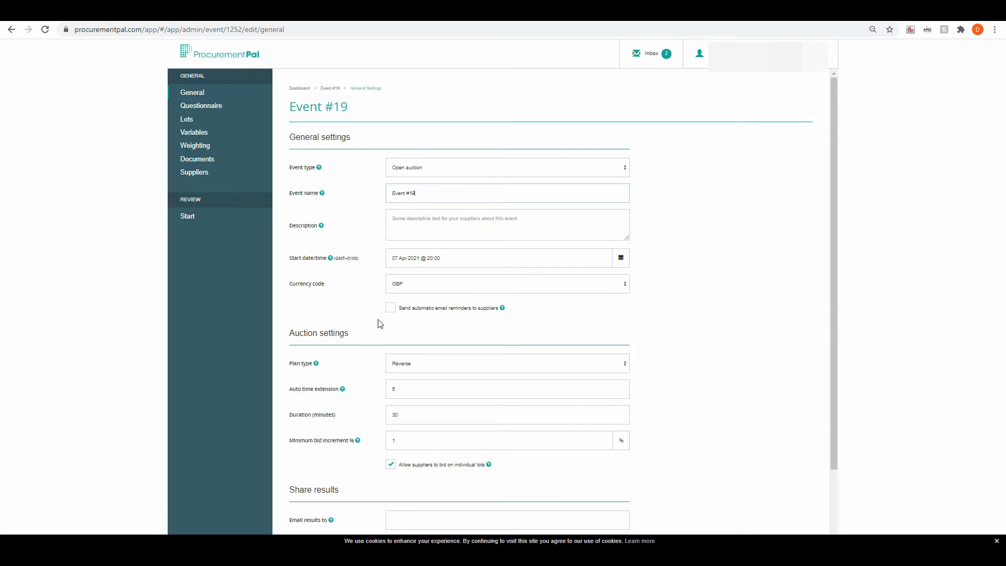
click(389, 310)
scroll(659, 351, down, 2)
scroll(659, 352, down, 1)
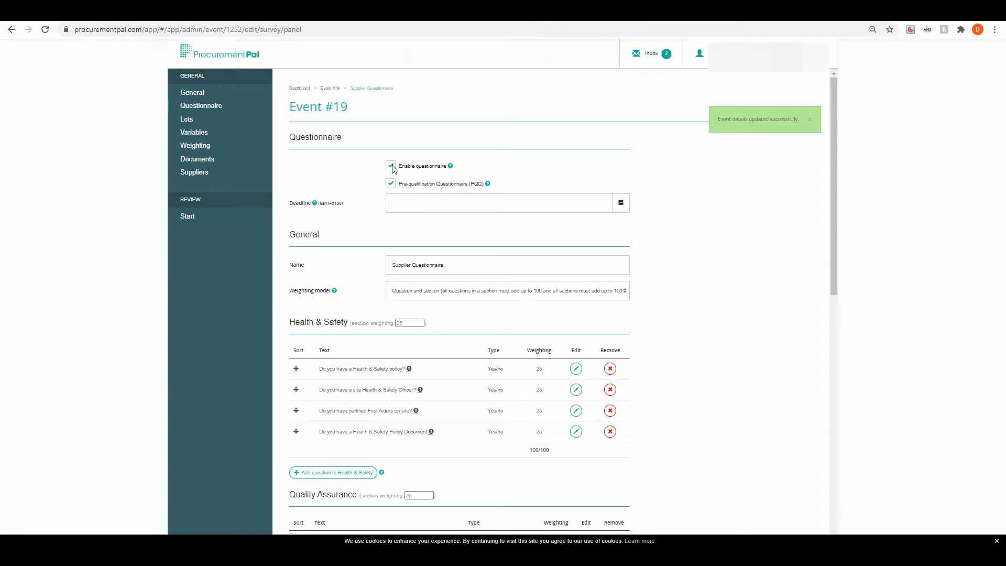
click(392, 167)
click(605, 214)
Add a lot item named Lot 1 with a quantity of 200 and the unit of measure per square metre.
click(609, 137)
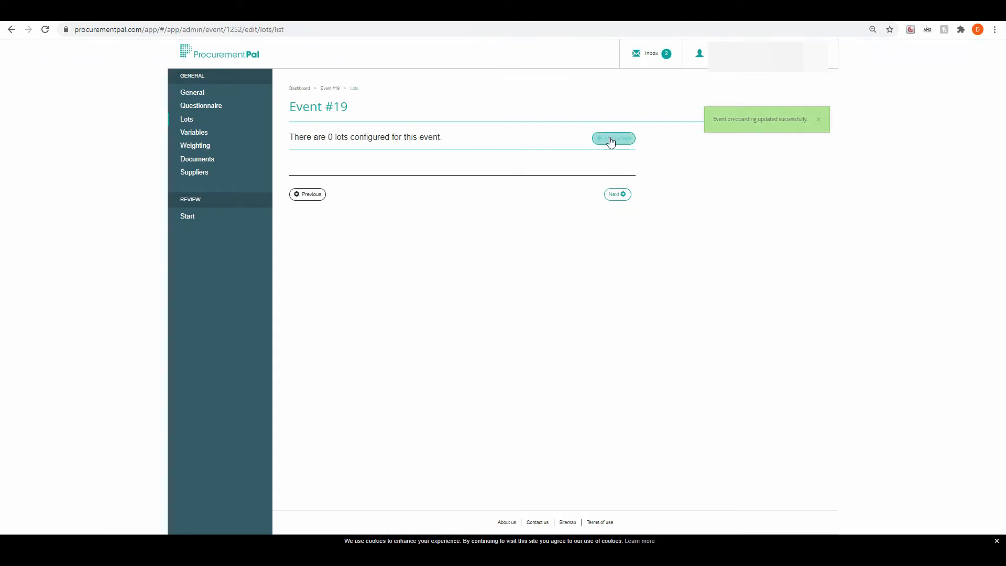
click(413, 138)
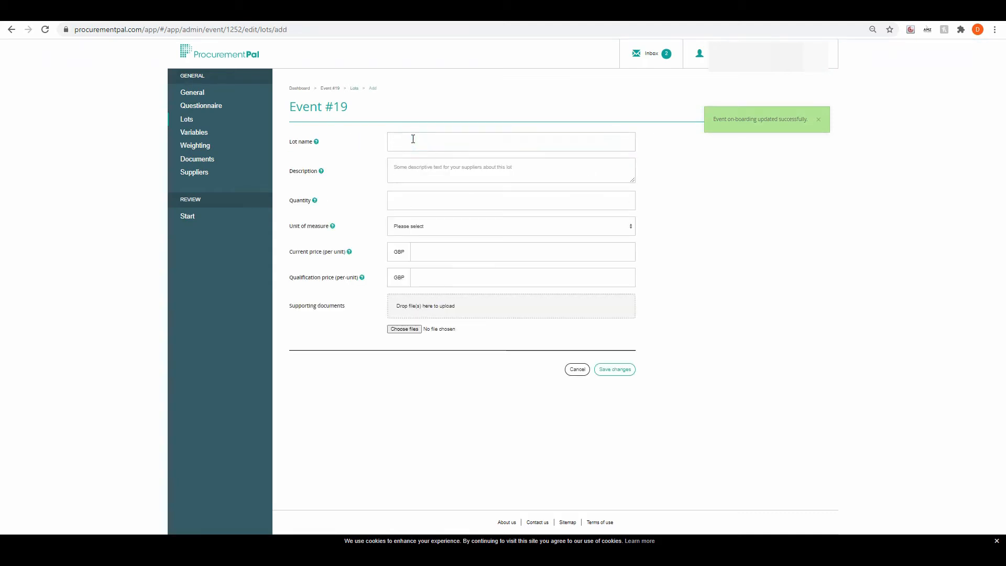
text(Lot 1)
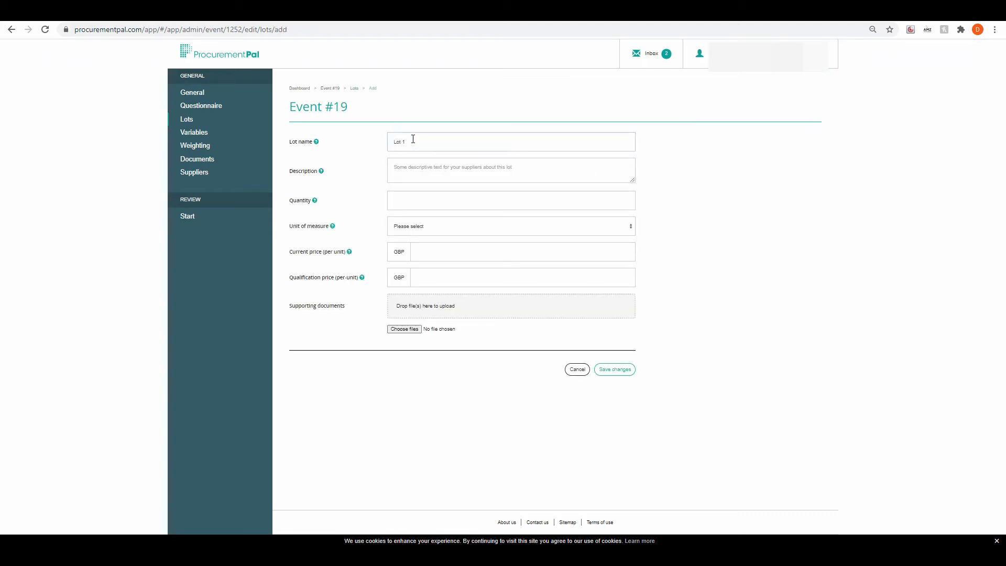
click(451, 200)
text(200)
click(450, 227)
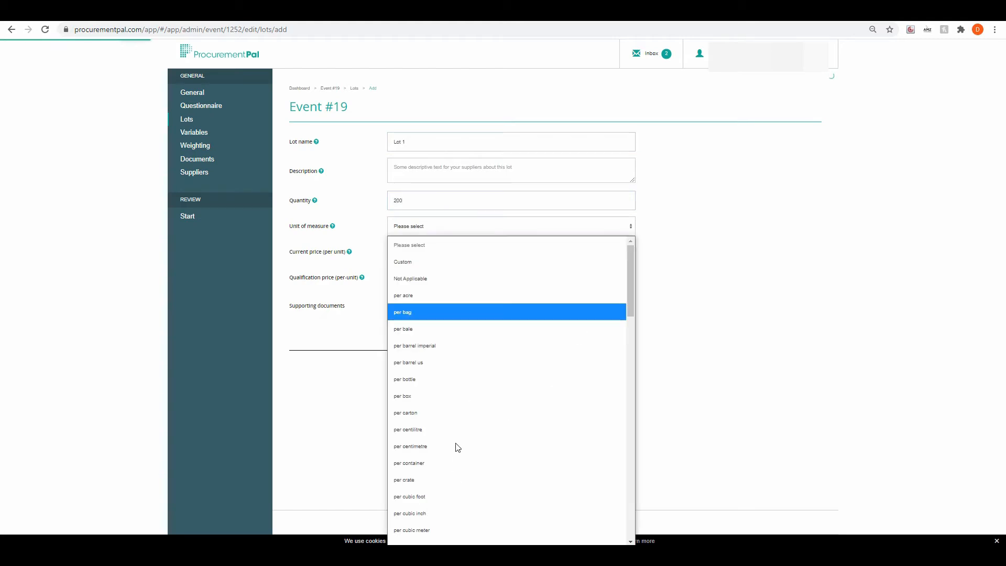
scroll(461, 430, down, 15)
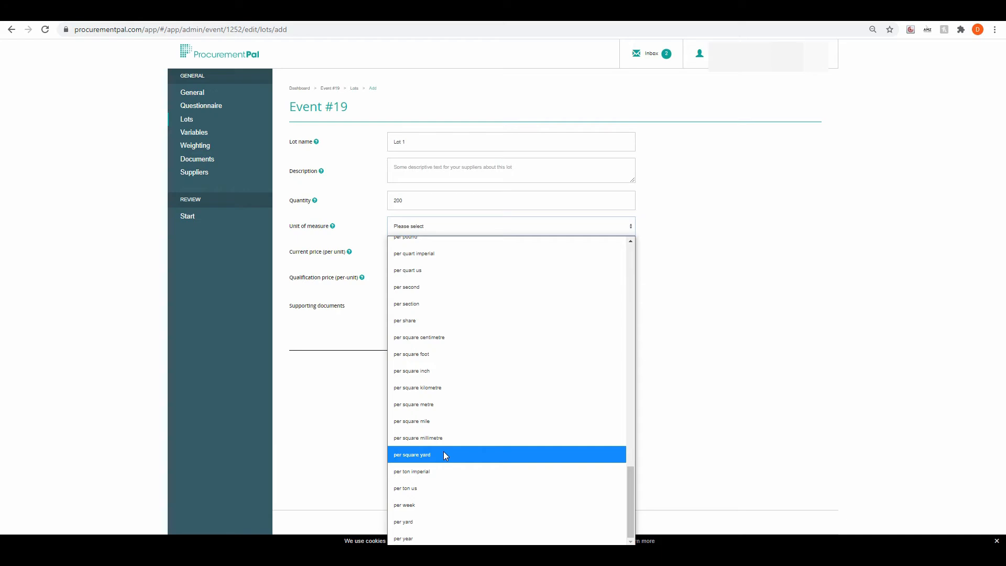
click(412, 405)
Set the lot's current price and qualification price to 24 GBP per unit and save the lot.
click(435, 253)
text(24)
key(Tab)
text(24)
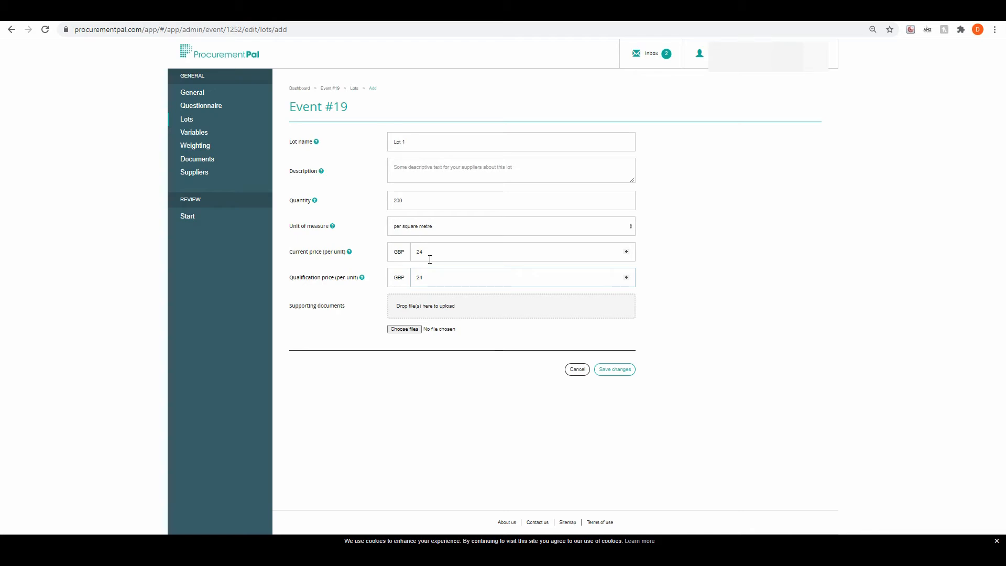
click(612, 374)
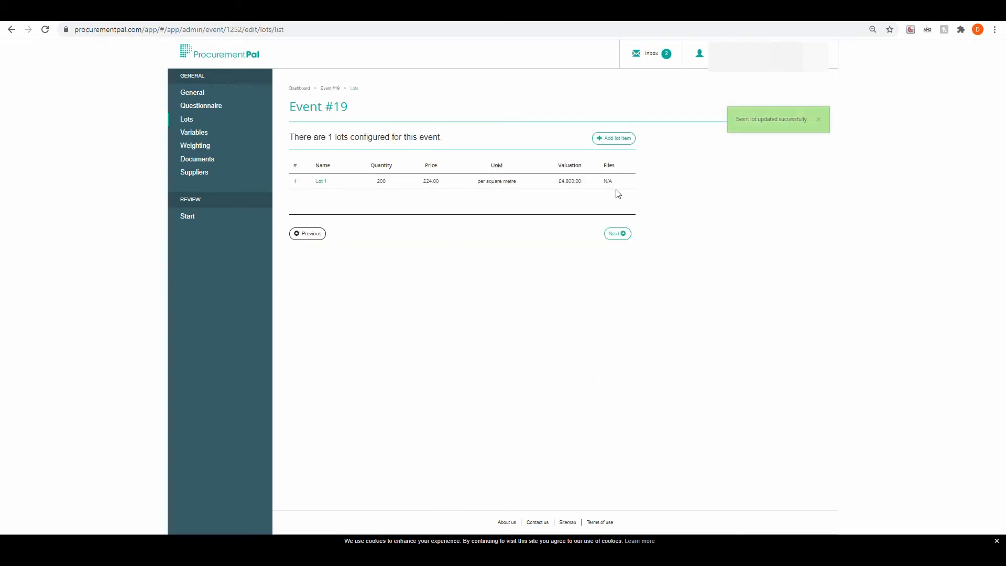
Add an event variable of type Measured - per lot and name it Lead Time.
click(623, 235)
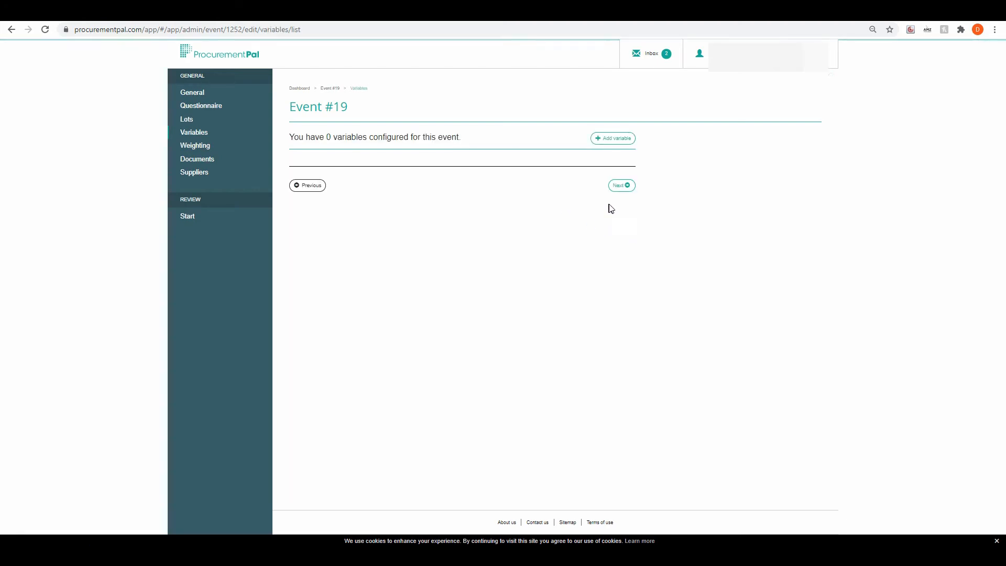
click(609, 144)
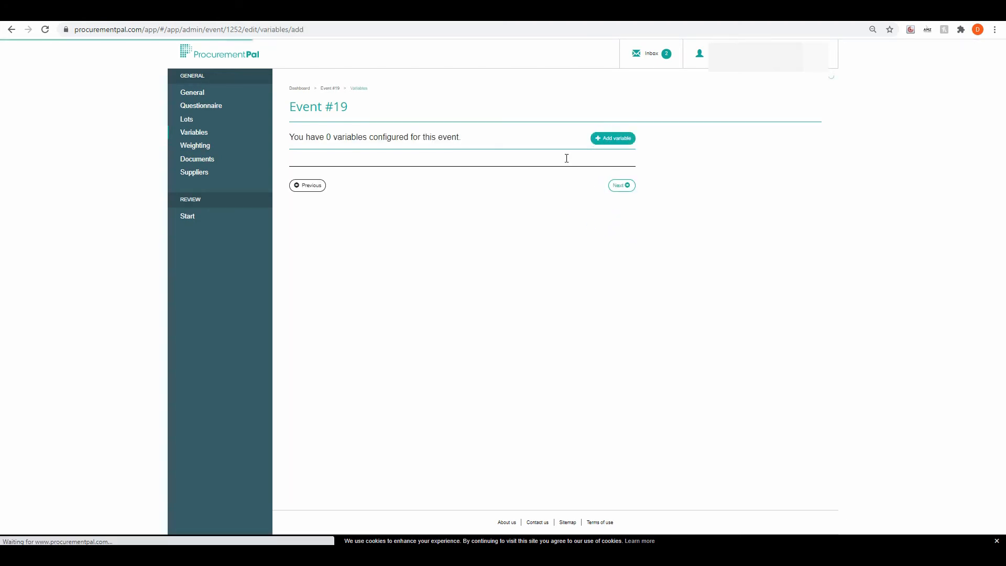
click(435, 144)
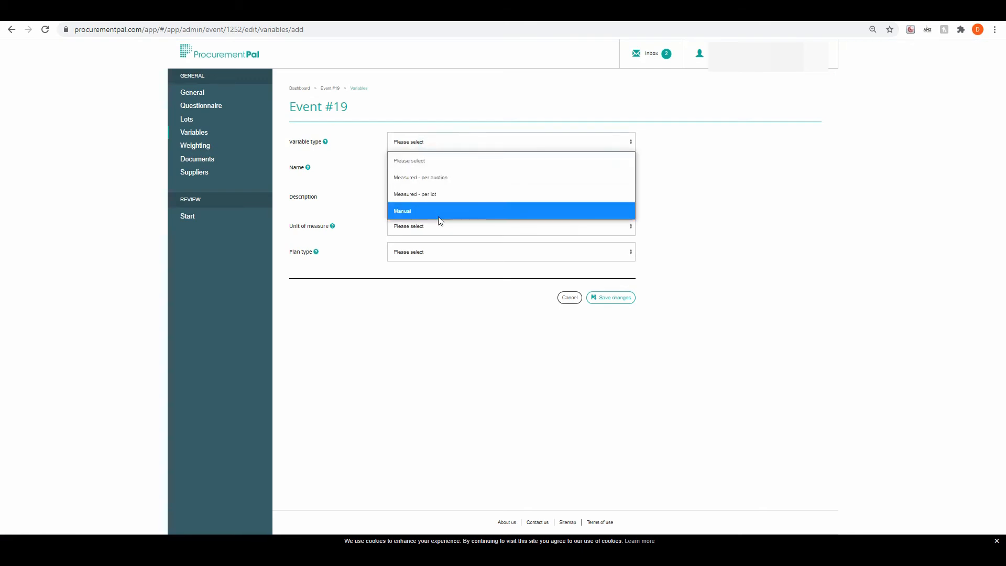
click(434, 194)
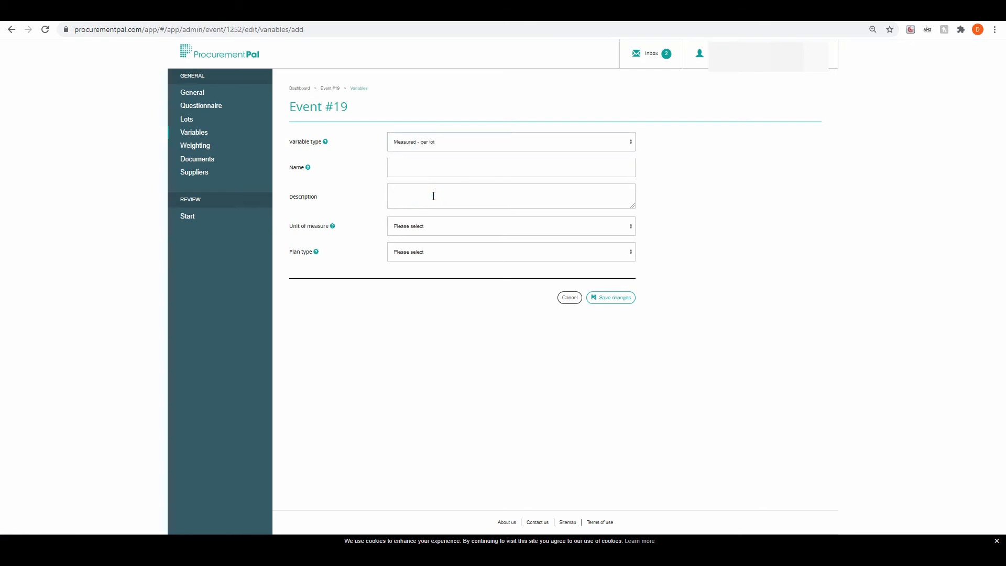
click(422, 173)
text(Lead Tijme)
key(BackSpace)
key(BackSpace)
key(BackSpace)
text(m)
Set the Lead Time variable's unit of measure to Day and its plan type to Reverse.
click(511, 229)
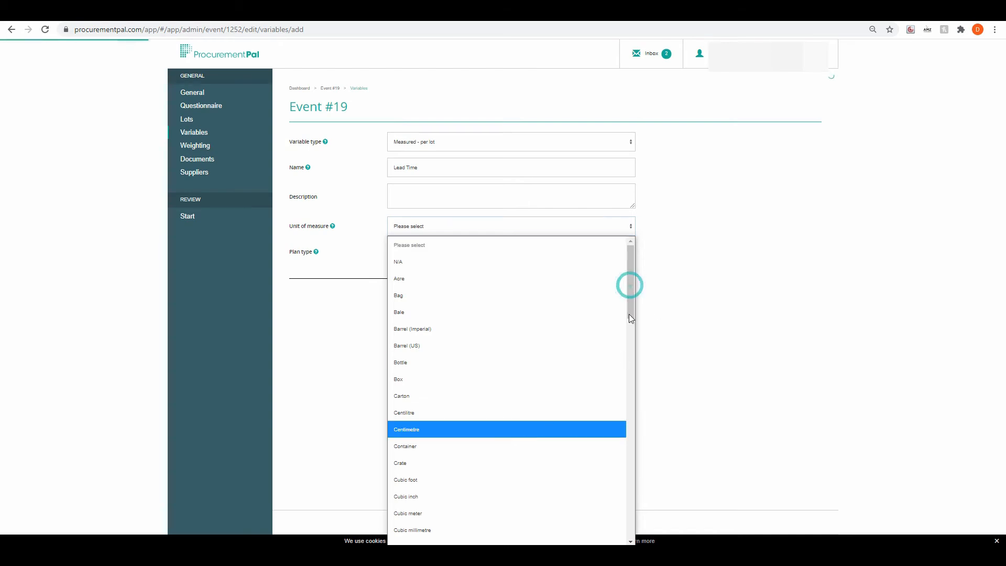
scroll(498, 461, down, 8)
scroll(477, 361, down, 3)
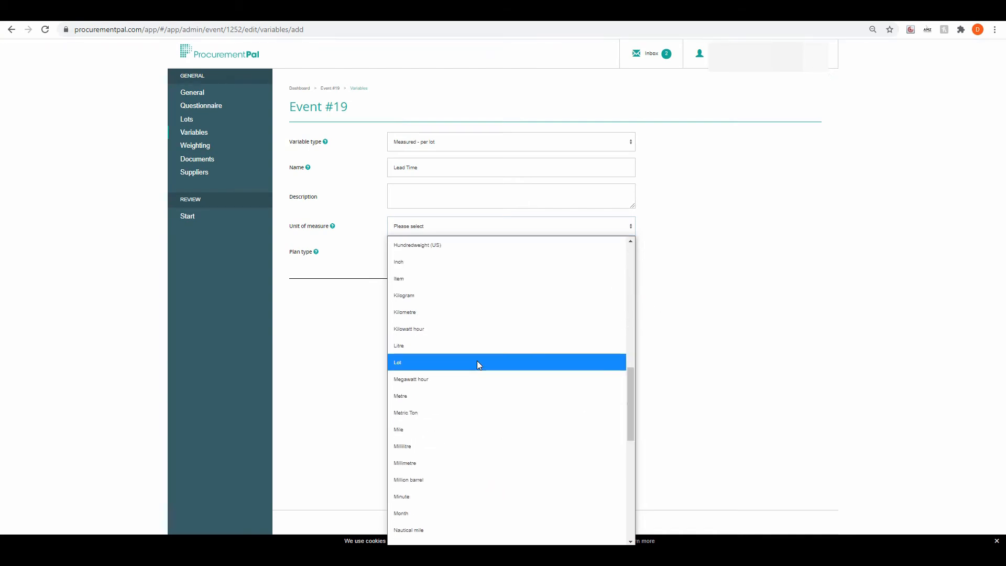
scroll(480, 354, up, 10)
scroll(491, 368, down, 5)
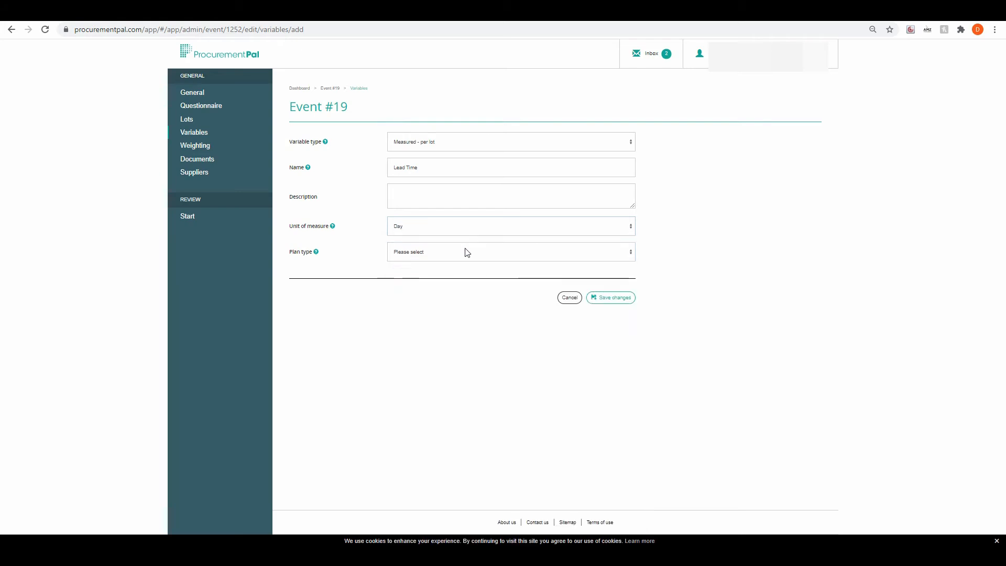
click(467, 252)
click(435, 304)
Describe the variable as "Number of days to supply carpet" and save it.
click(556, 206)
text(Number of days to supply carpet)
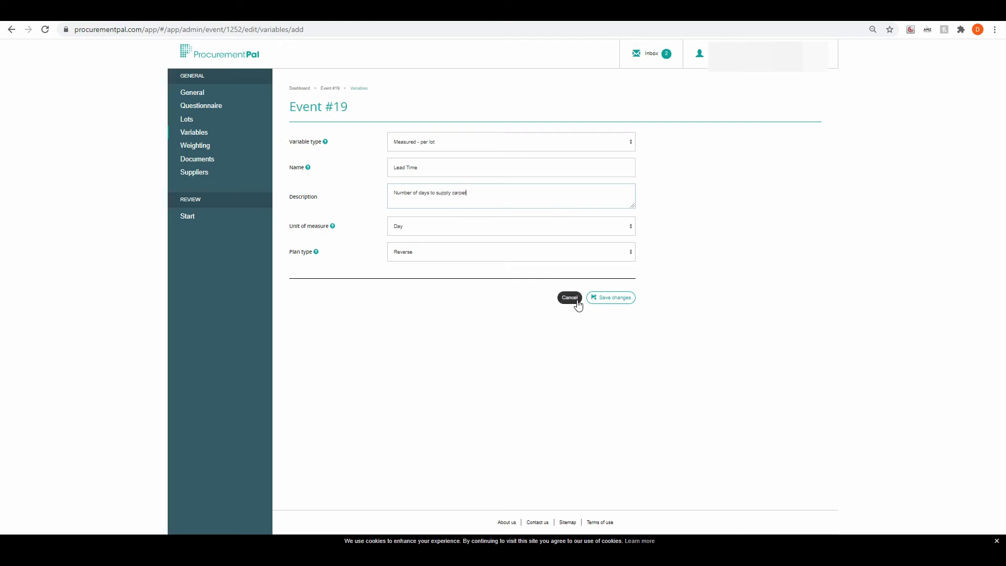
click(599, 298)
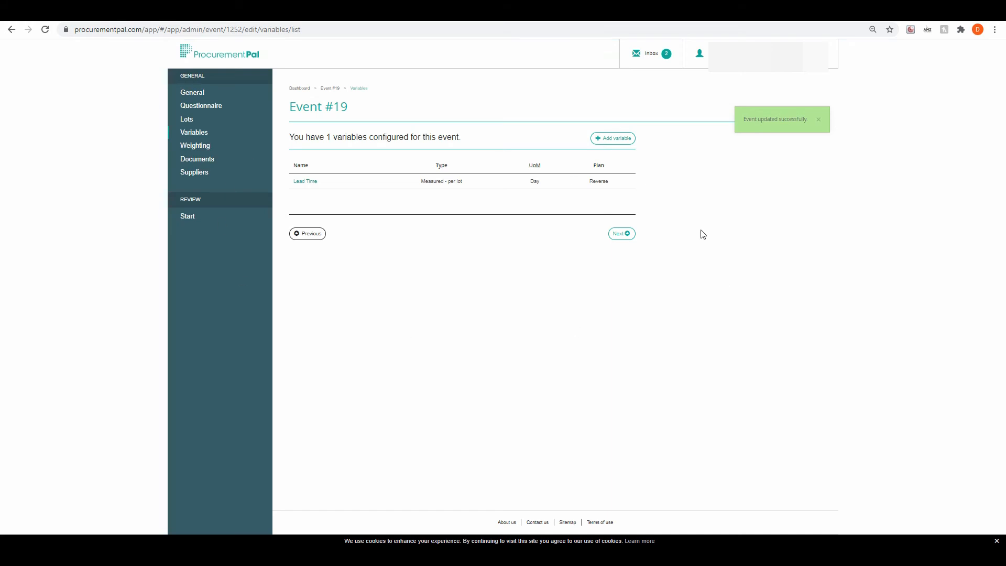
Set the event's weighting to 75 for Price and 25 for Lead Time.
click(628, 239)
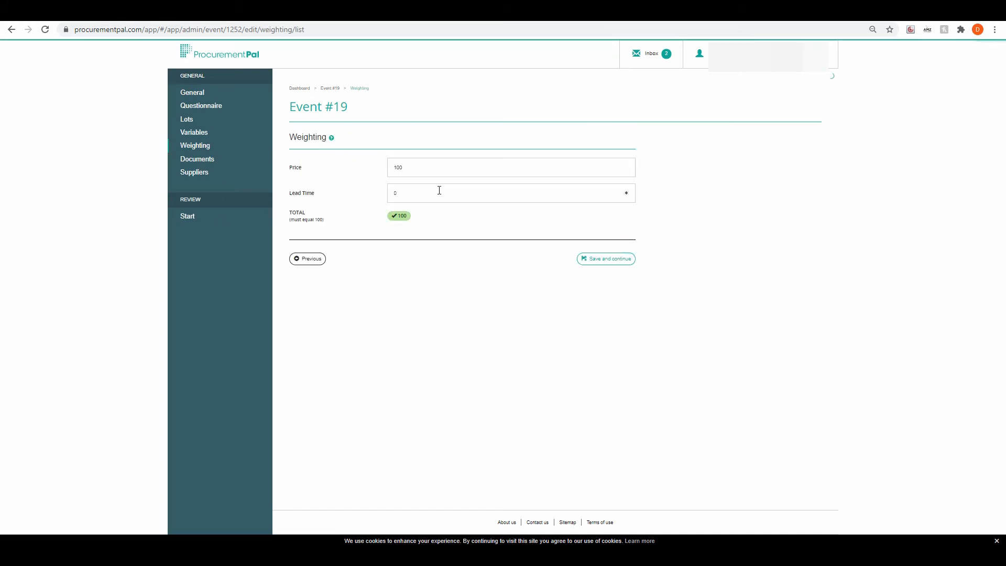
double_click(428, 168)
text(75)
click(476, 191)
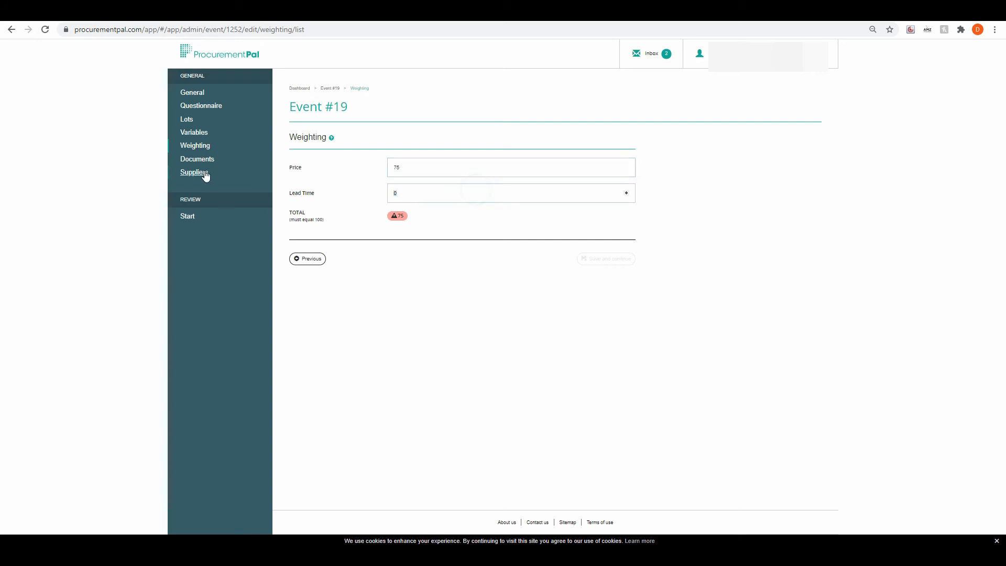
text(25)
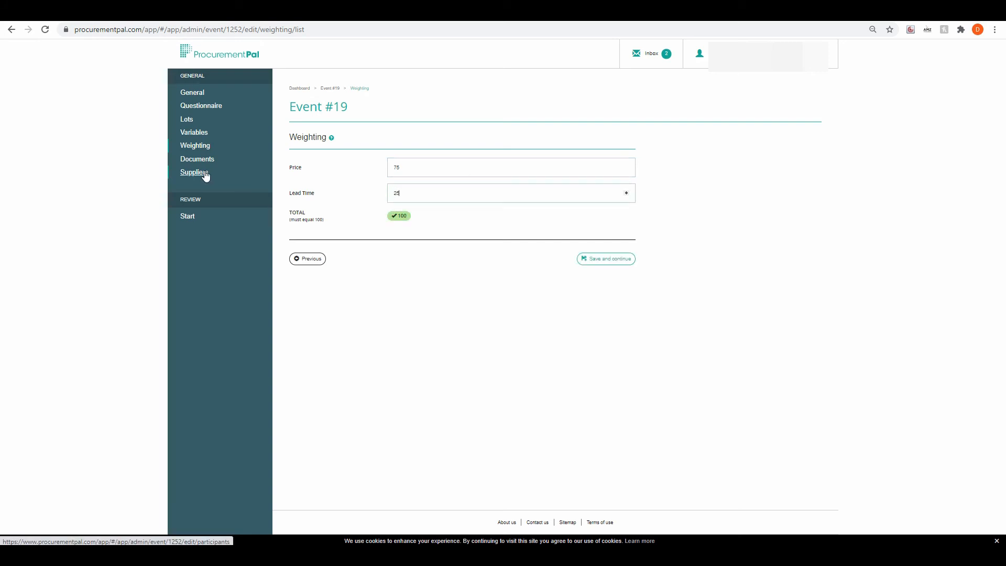
Try a Lead Time weighting of 30 and restore it to 25.
key(BackSpace)
key(BackSpace)
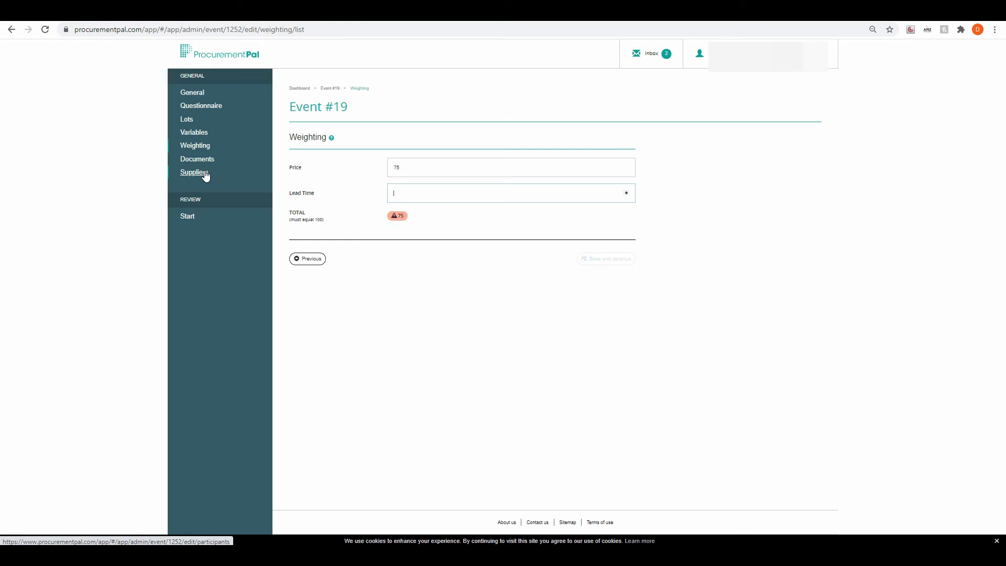
text(30)
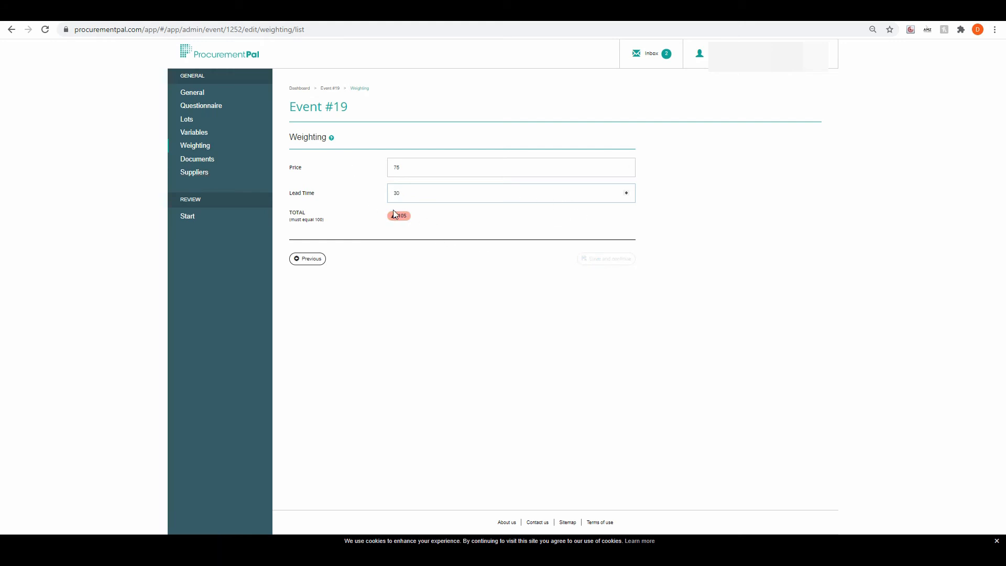
click(439, 193)
key(BackSpace)
key(BackSpace)
text(25)
Save the weighting and add the supplier group containing ppsupplier21, ppsupplier22 and ppsupplier23 to the event.
click(617, 268)
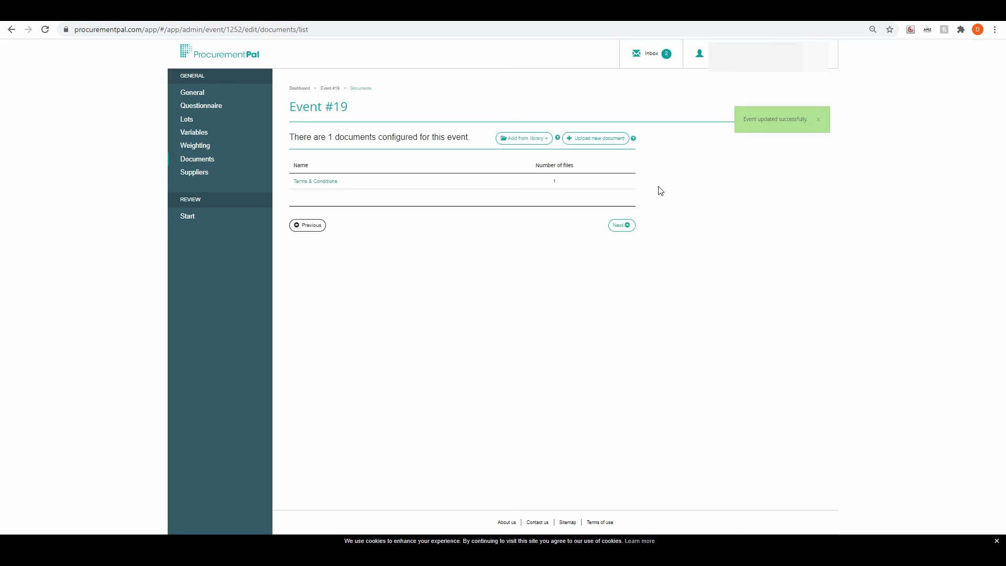
click(623, 224)
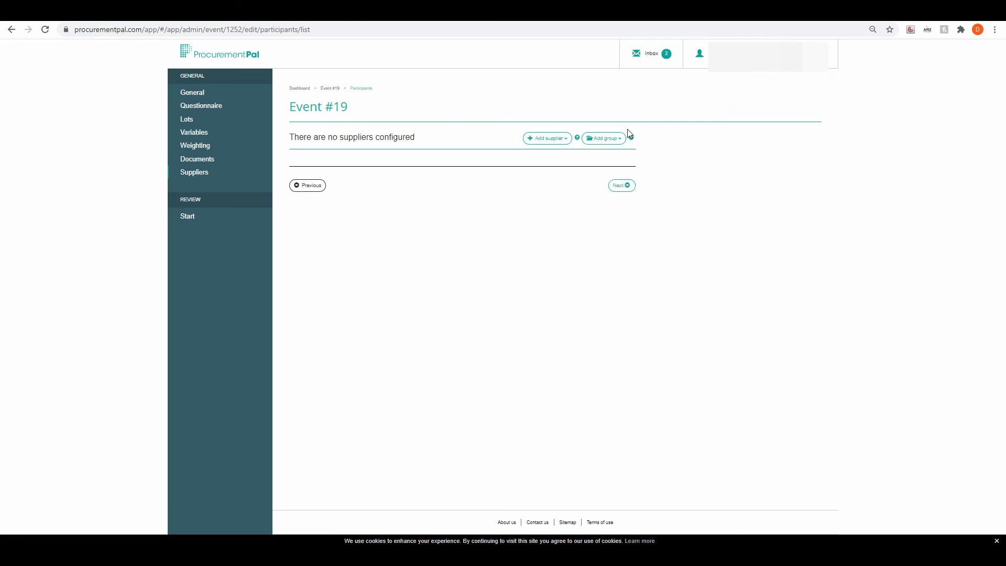
click(604, 138)
click(592, 183)
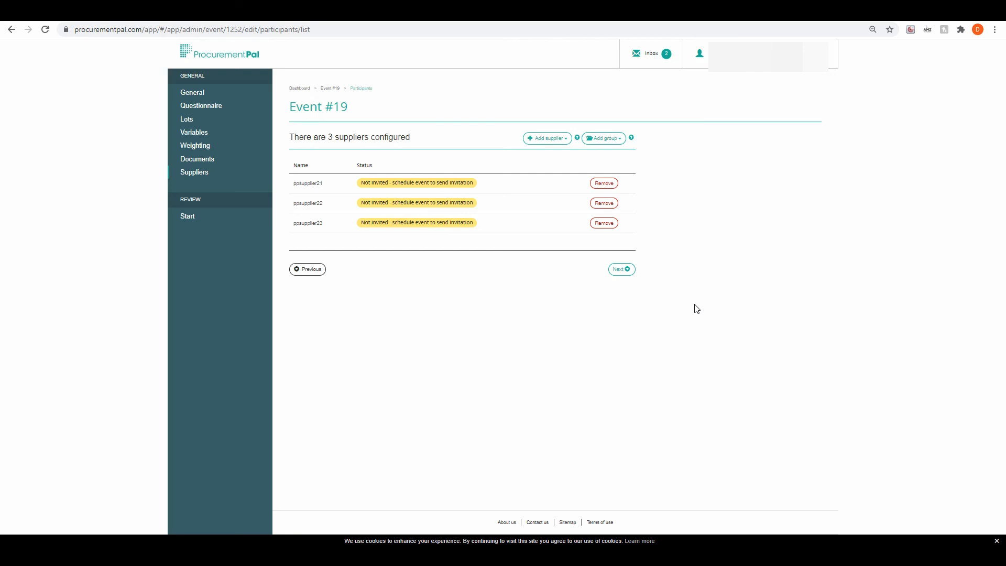
Exclude SP 22a of ppsupplier21 from the supplier invitations and schedule the event.
click(627, 269)
click(477, 192)
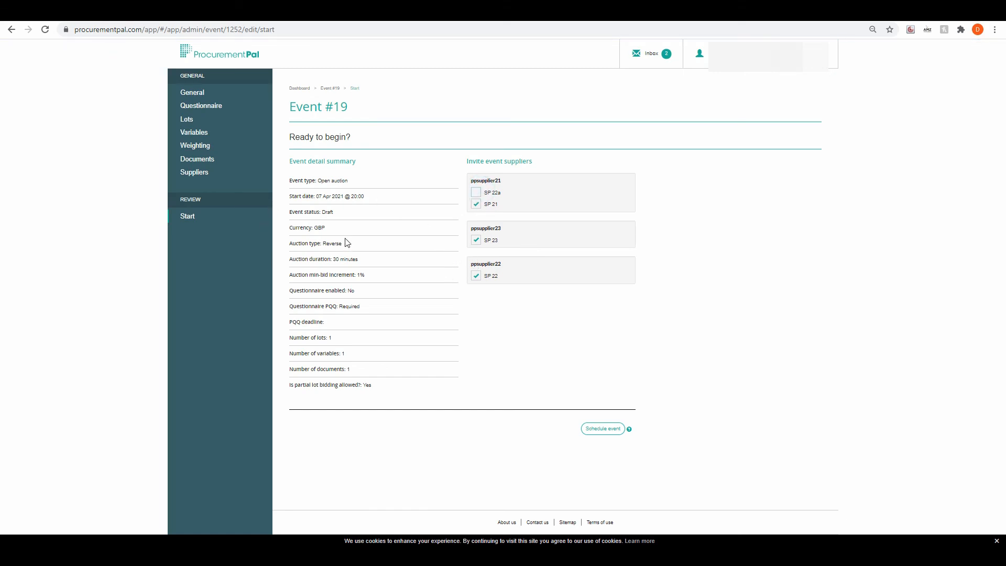
click(589, 428)
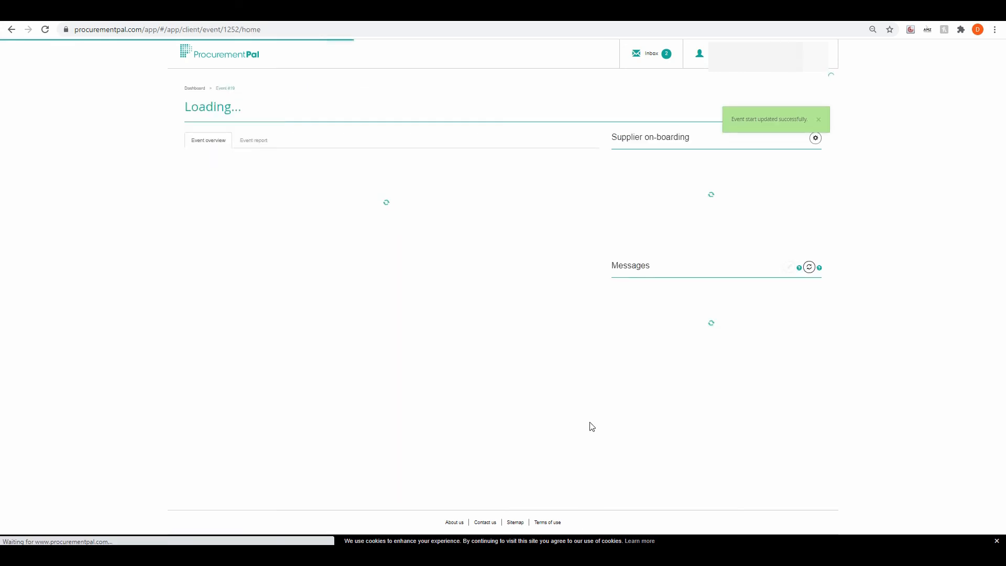